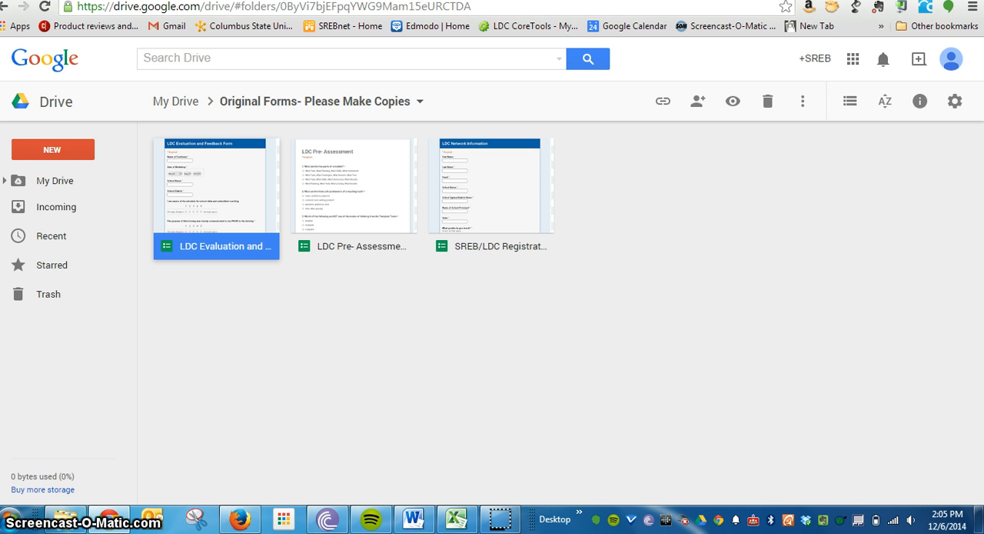
- Open the LDC Evaluation and Feedback Form and invite the facilitator's e-mail address as a collaborator
left_click(189, 247)
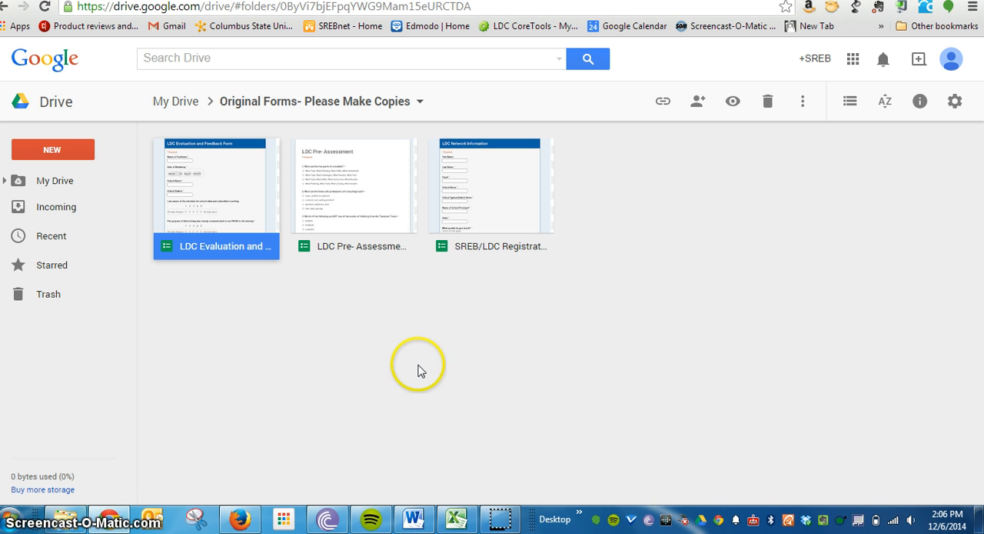
double_click(247, 208)
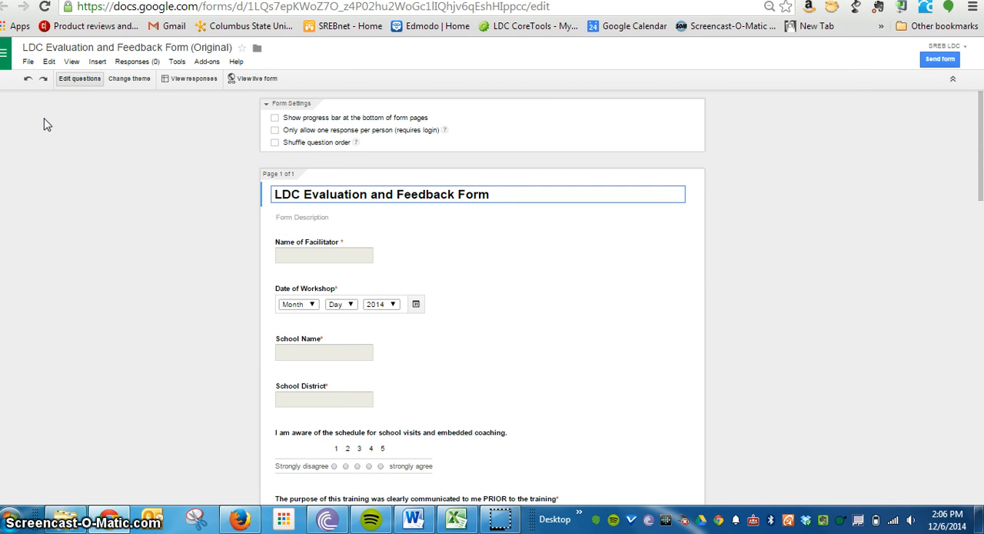
left_click(28, 62)
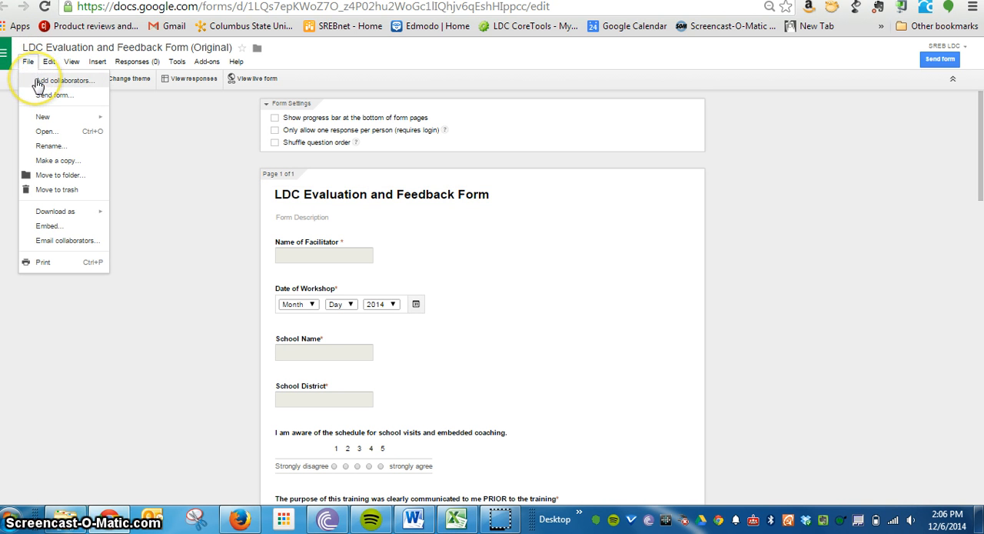
left_click(83, 82)
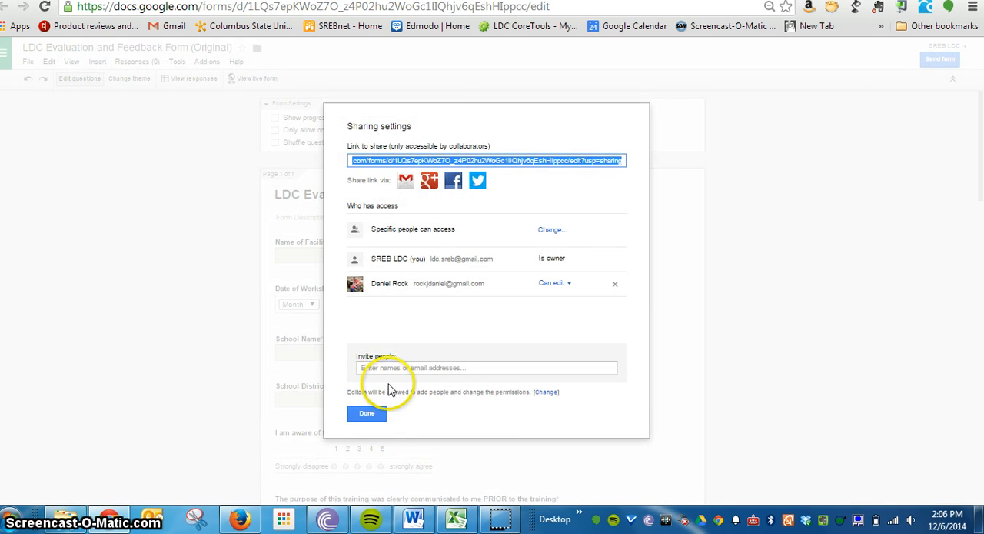
left_click(382, 368)
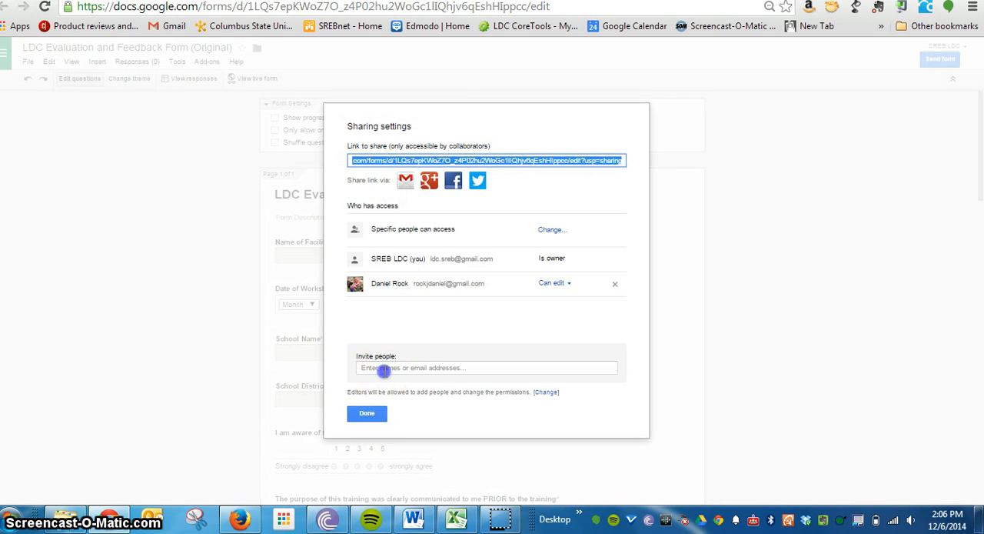
type("rock")
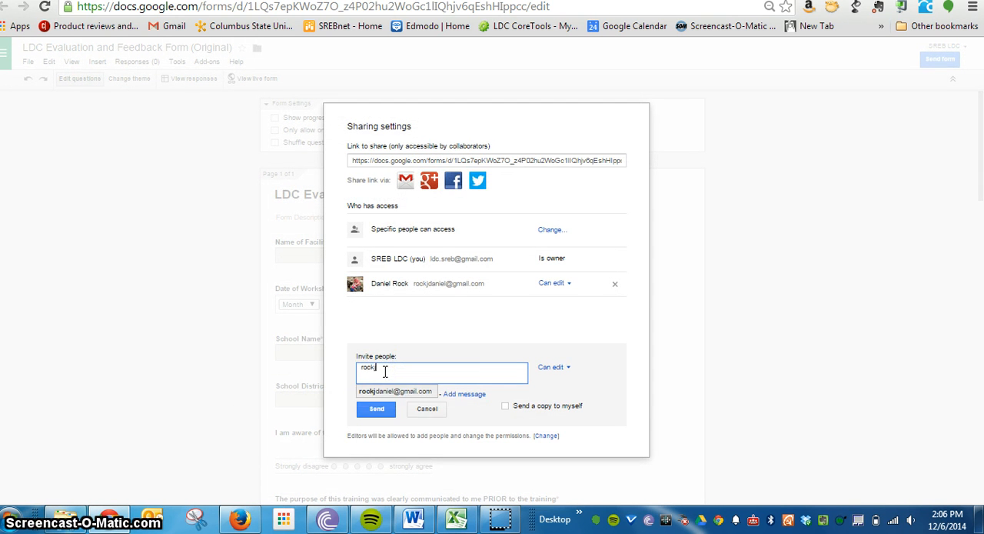
left_click(386, 392)
left_click(371, 409)
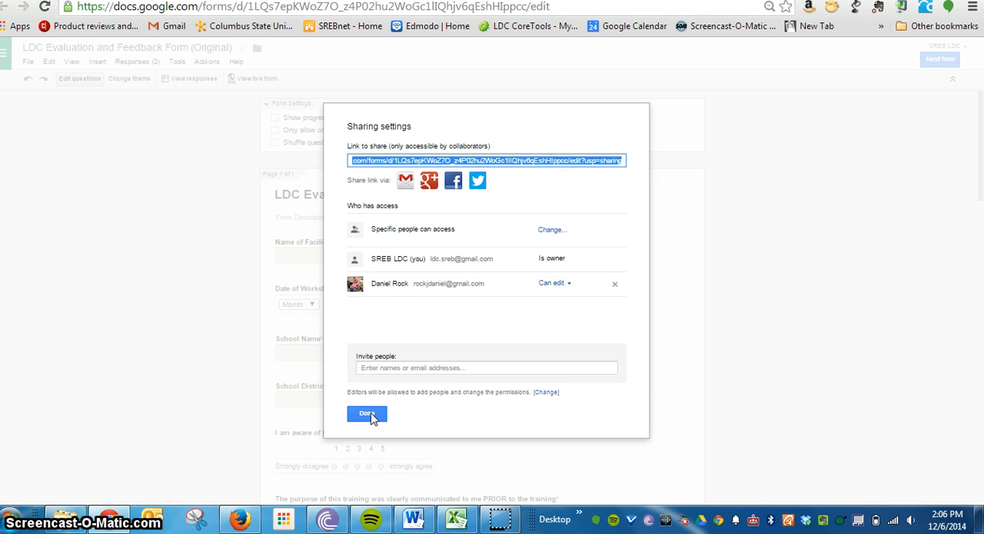
left_click(368, 414)
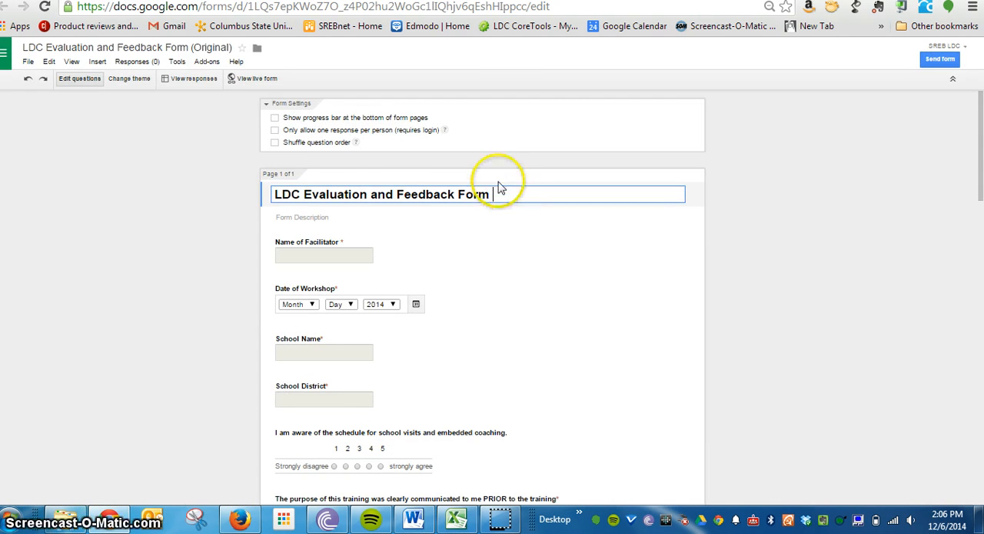
- Switch to Firefox and sign in to the facilitator's personal Gmail account with the account password
key("super+d")
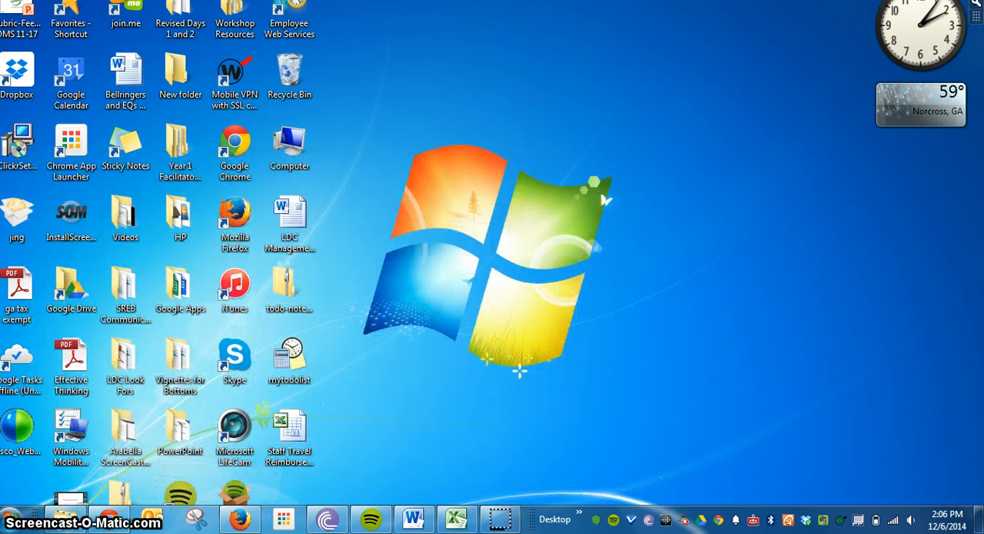
left_click(262, 519)
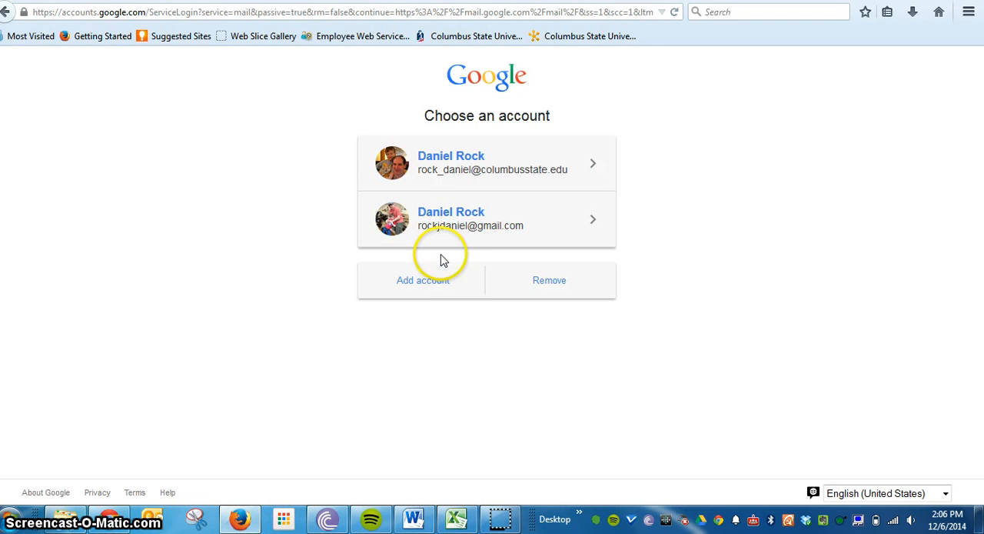
left_click(441, 234)
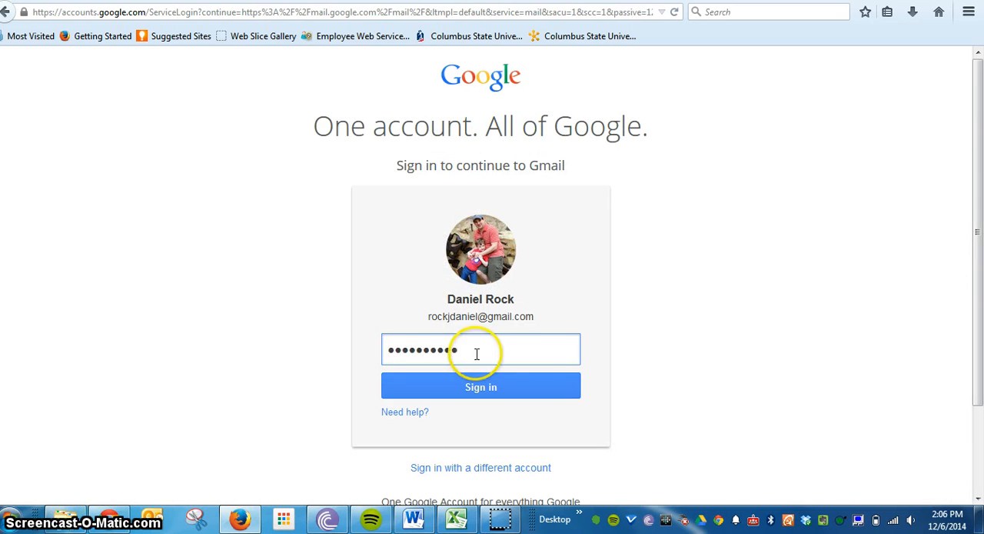
left_click_drag(476, 351, 323, 356)
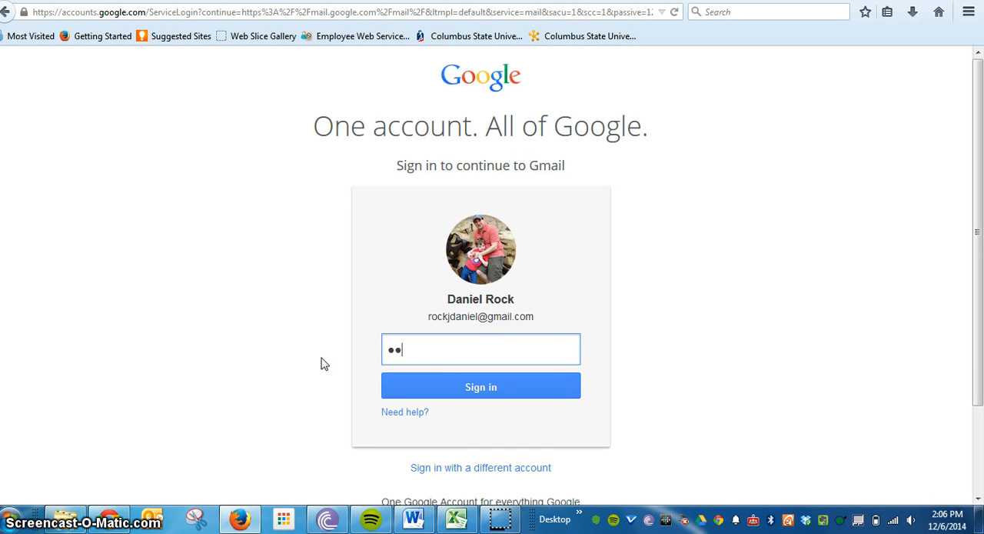
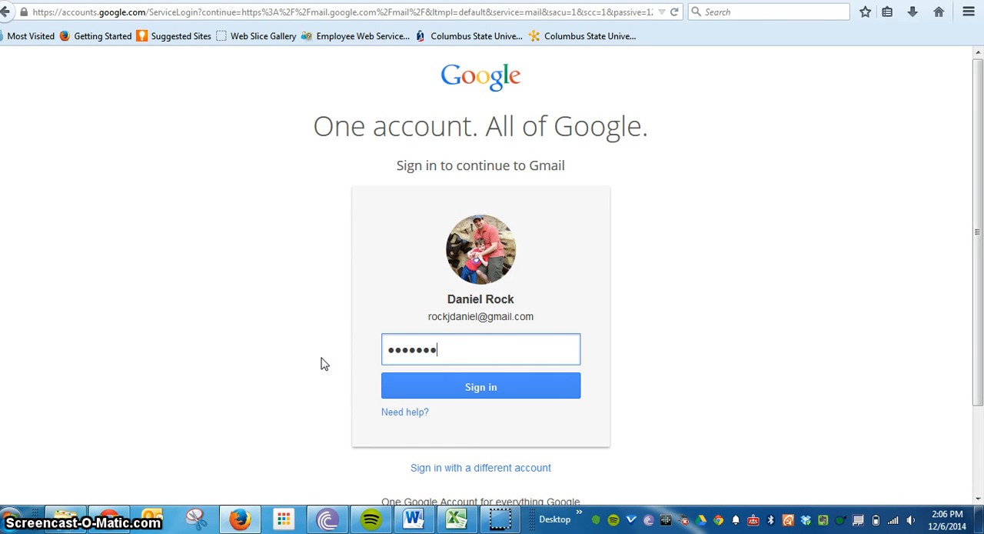
left_click(393, 376)
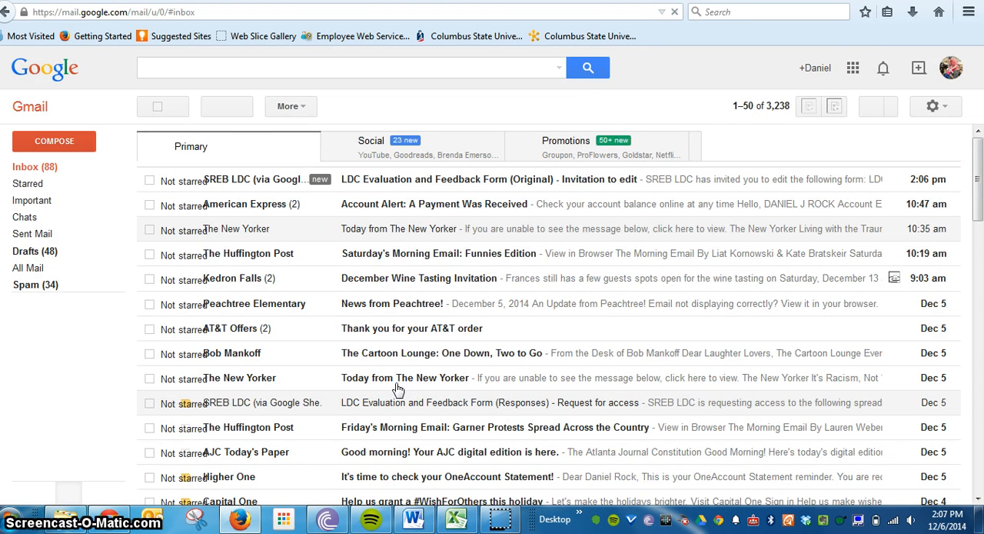
- Go to Google Drive and open the shared LDC Evaluation and Feedback Form (Original) from the incoming files
left_click(853, 69)
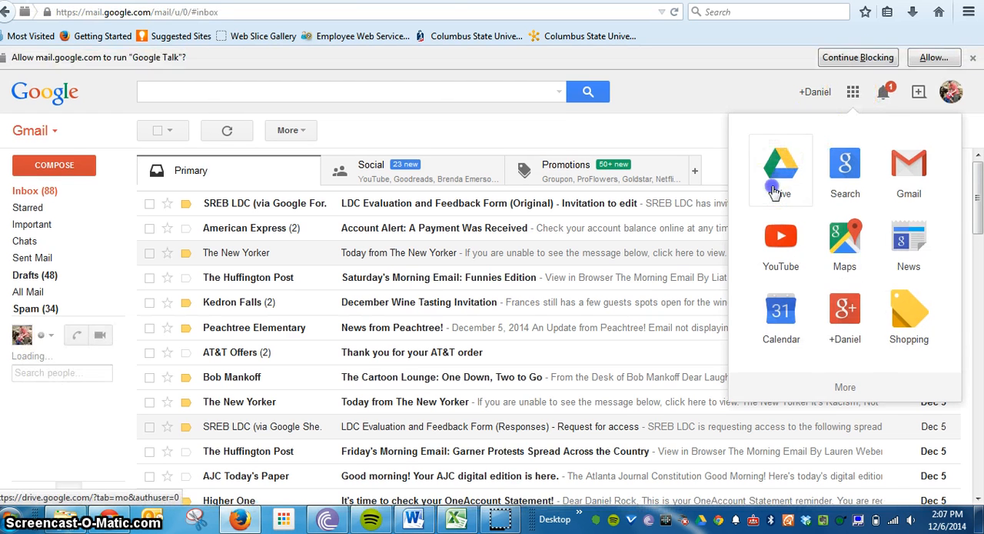
left_click(778, 188)
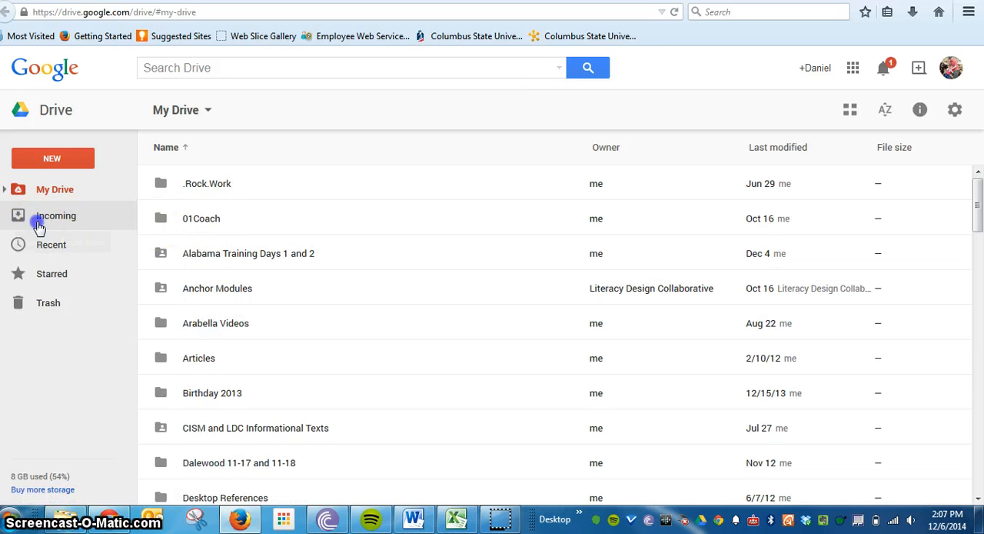
left_click(39, 223)
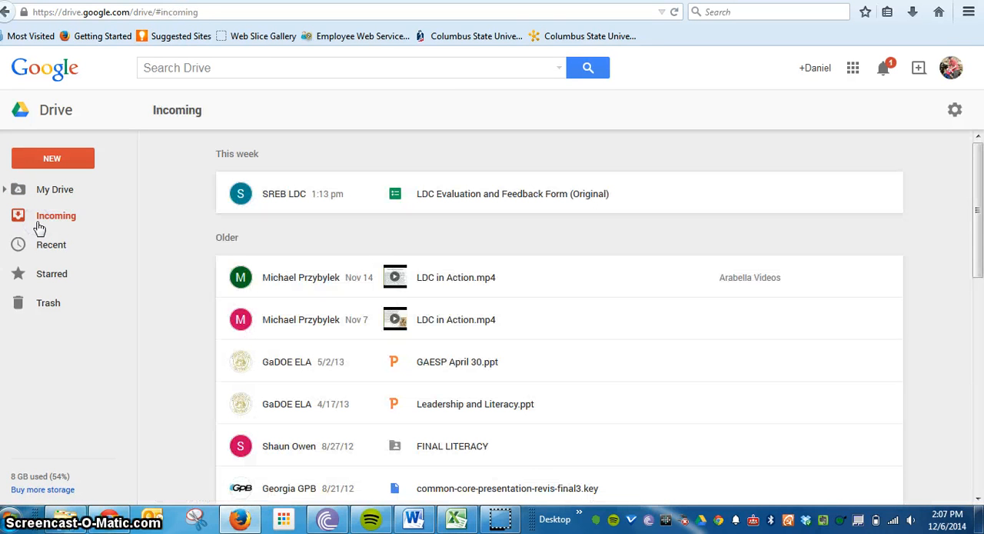
left_click(556, 202)
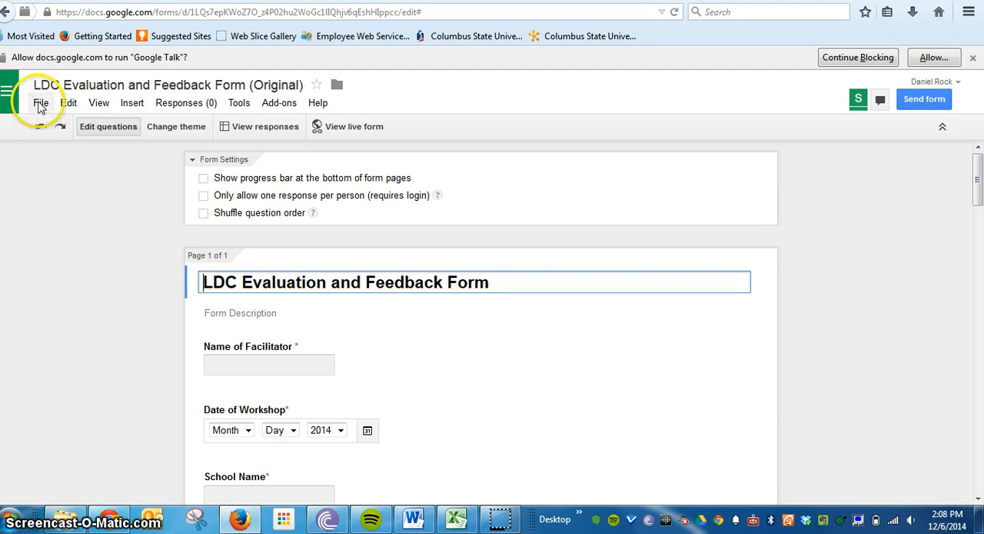
- Make a copy of the form named "LDC Evaluation and Feedback Form" followed by the facilitator's last name and 1/20/14
left_click(40, 104)
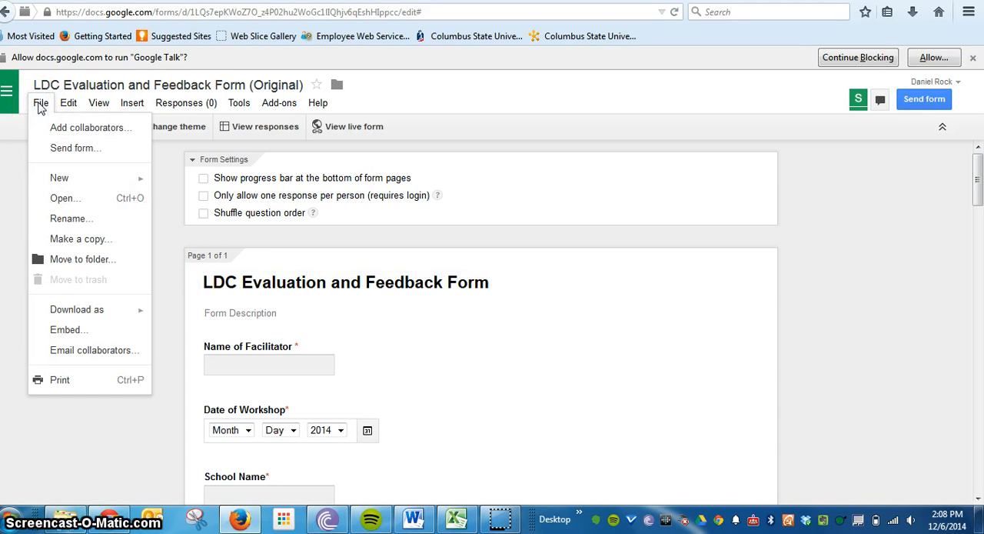
left_click(58, 242)
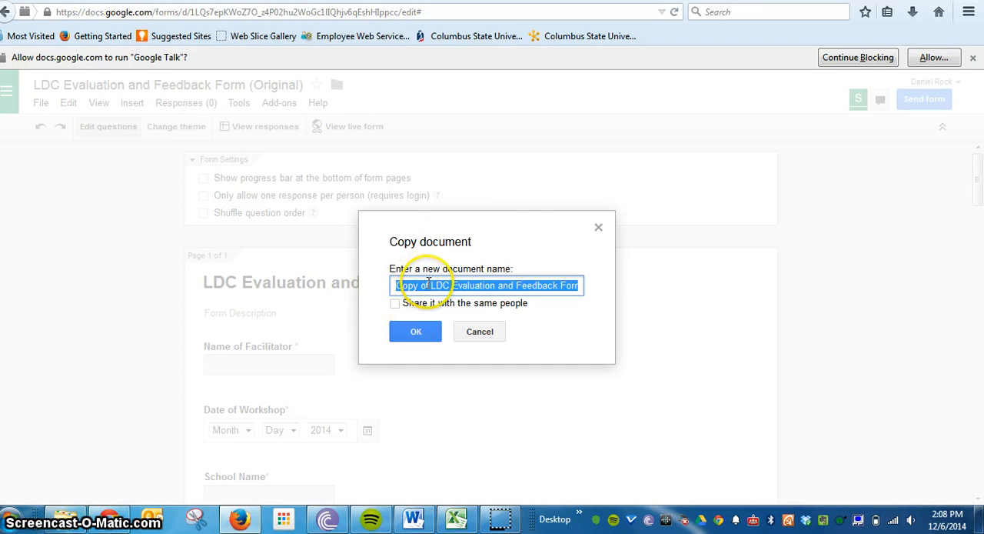
left_click_drag(428, 281, 378, 295)
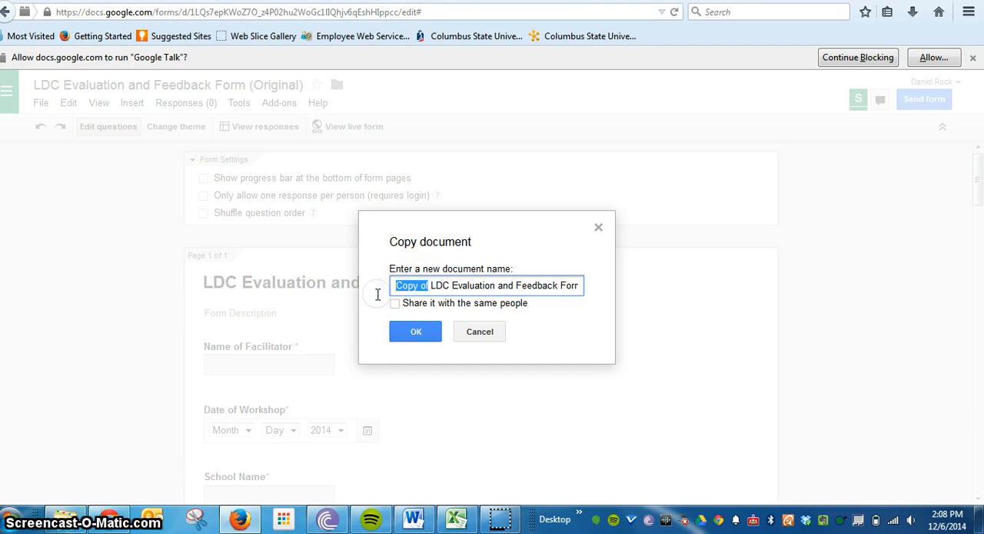
key("BackSpace")
left_click(557, 286)
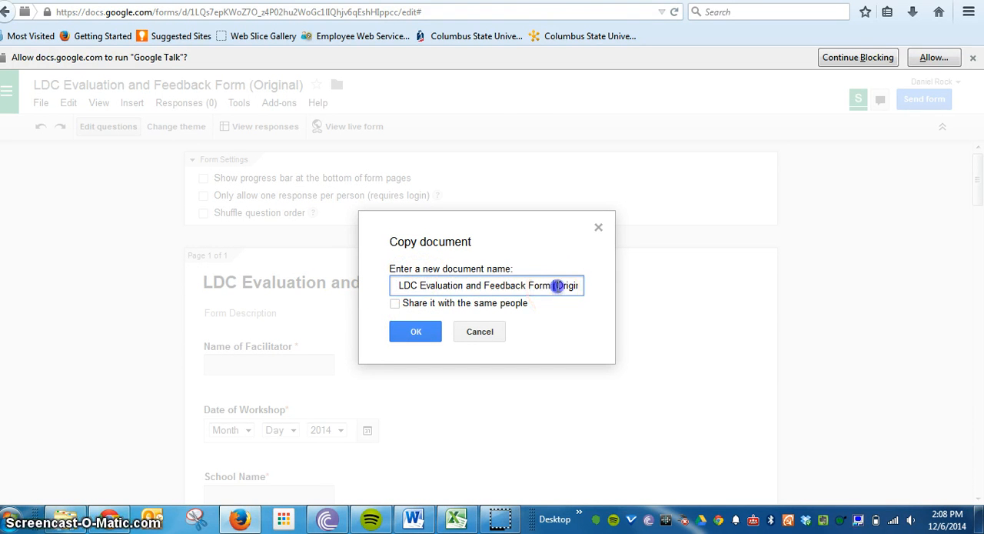
left_click_drag(557, 285, 615, 284)
key("BackSpace")
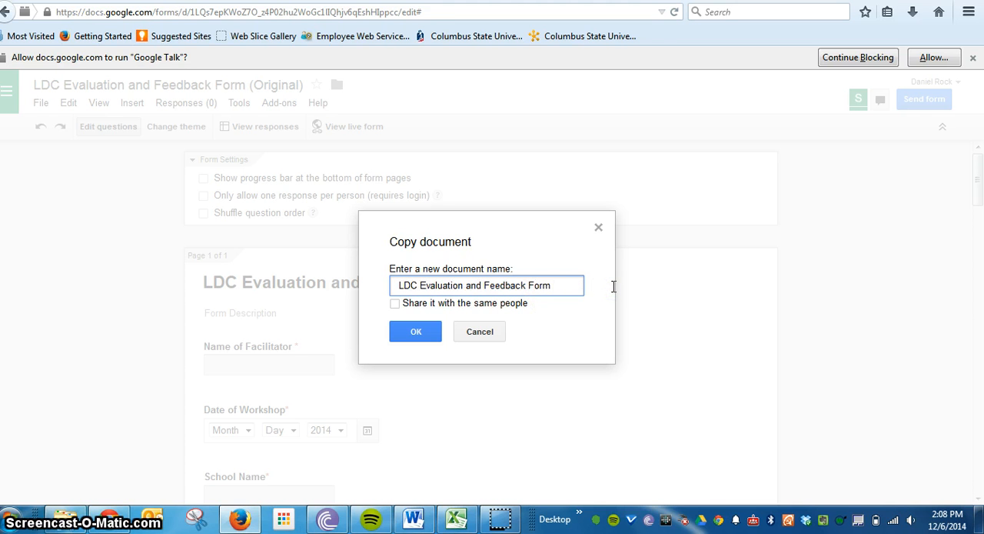
type("Rock 1/")
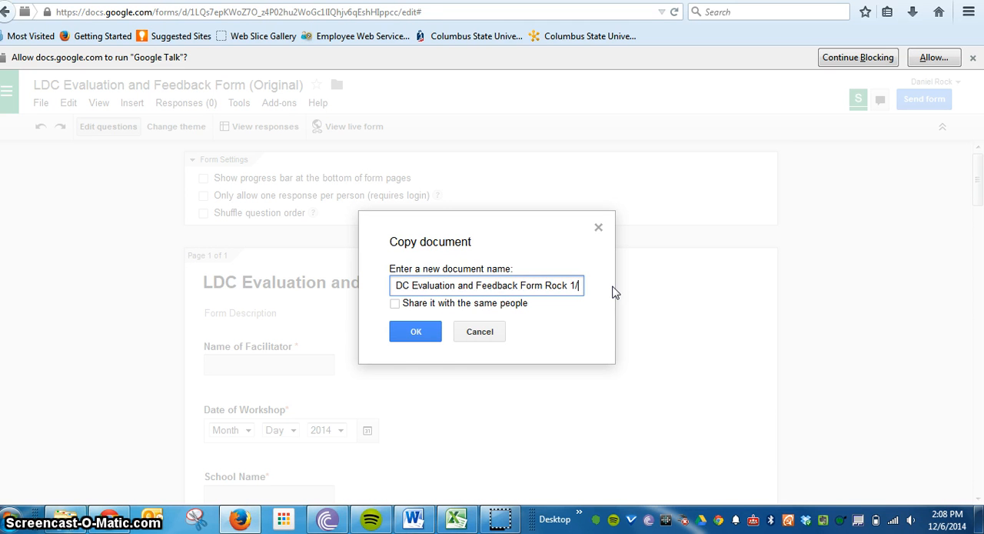
type("20/14")
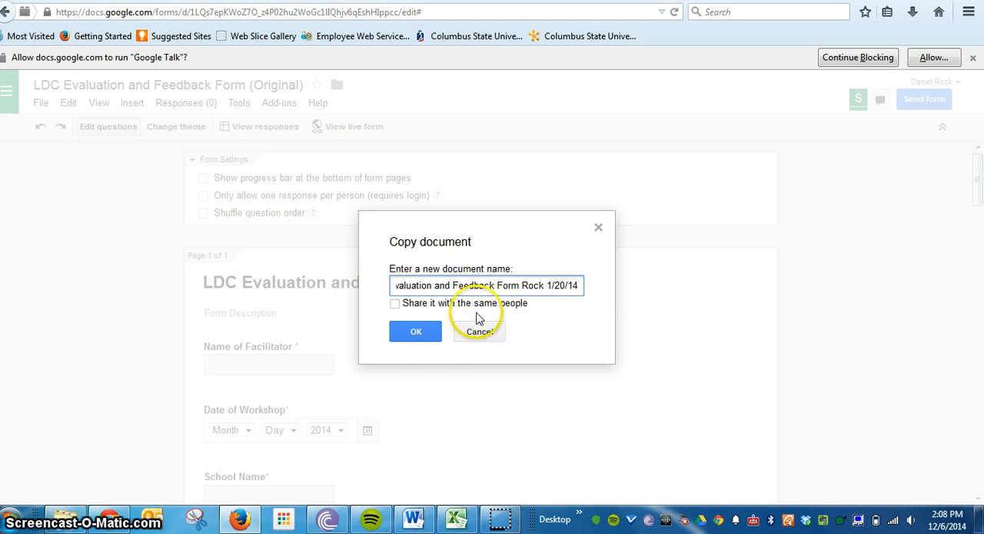
left_click(419, 335)
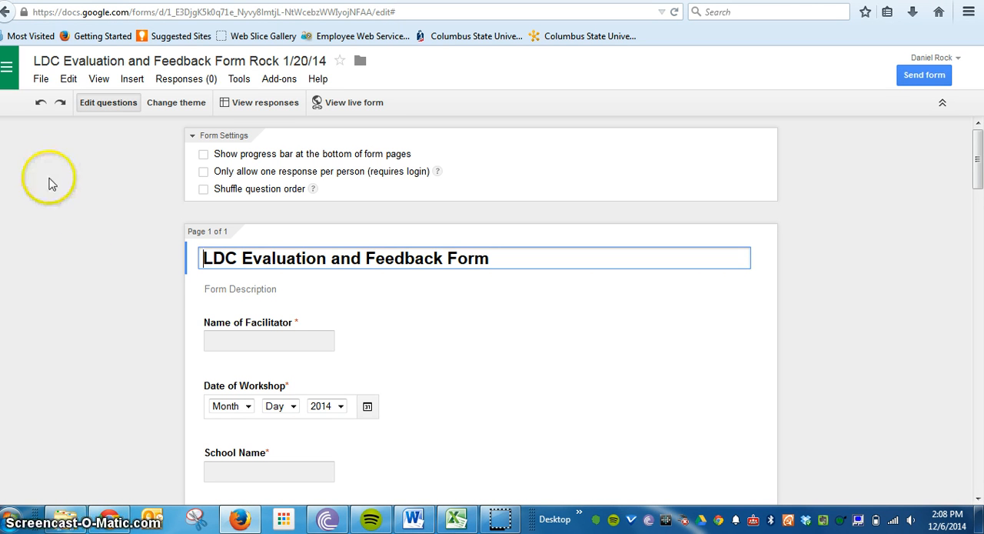
left_click(42, 80)
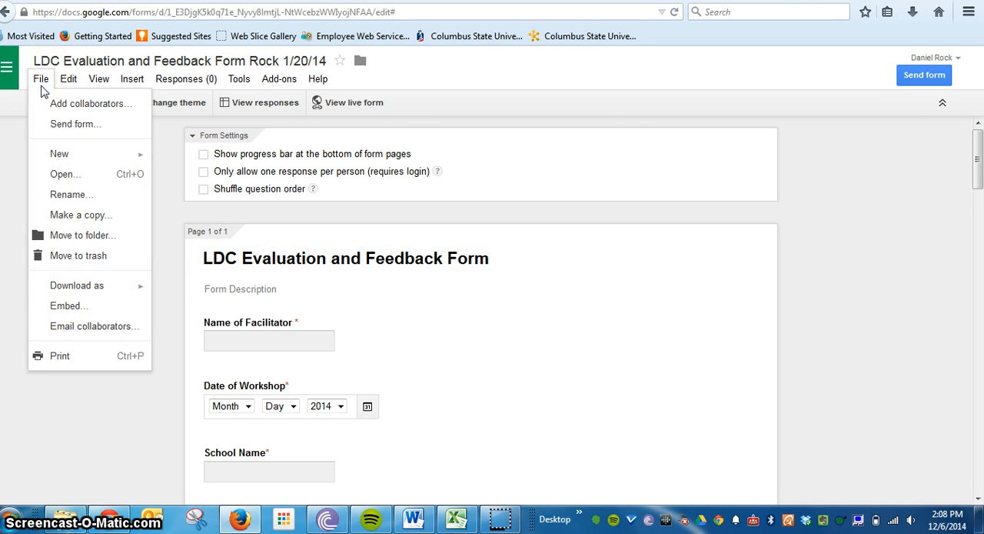
left_click(32, 408)
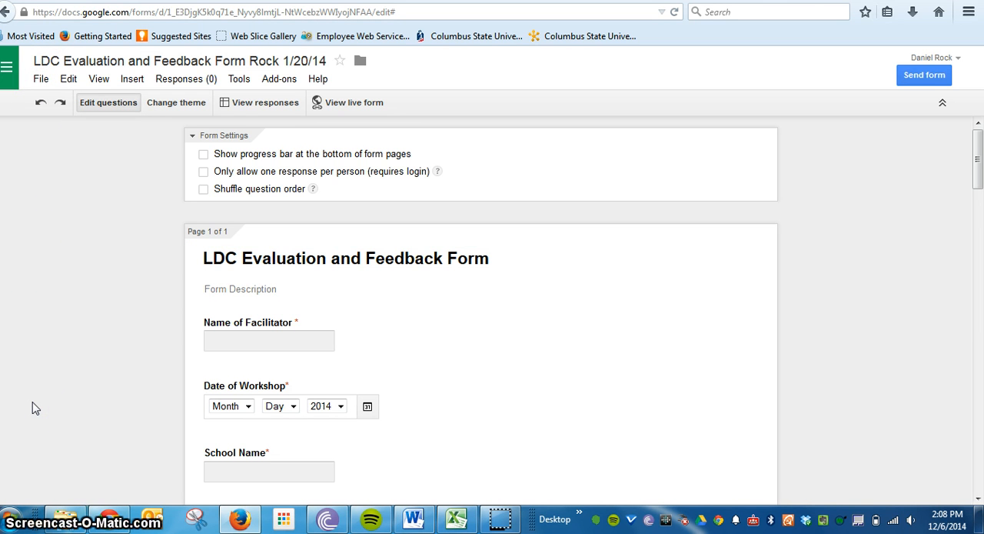
- Open the copied evaluation form's response spreadsheet and bring up its sharing settings
left_click(250, 109)
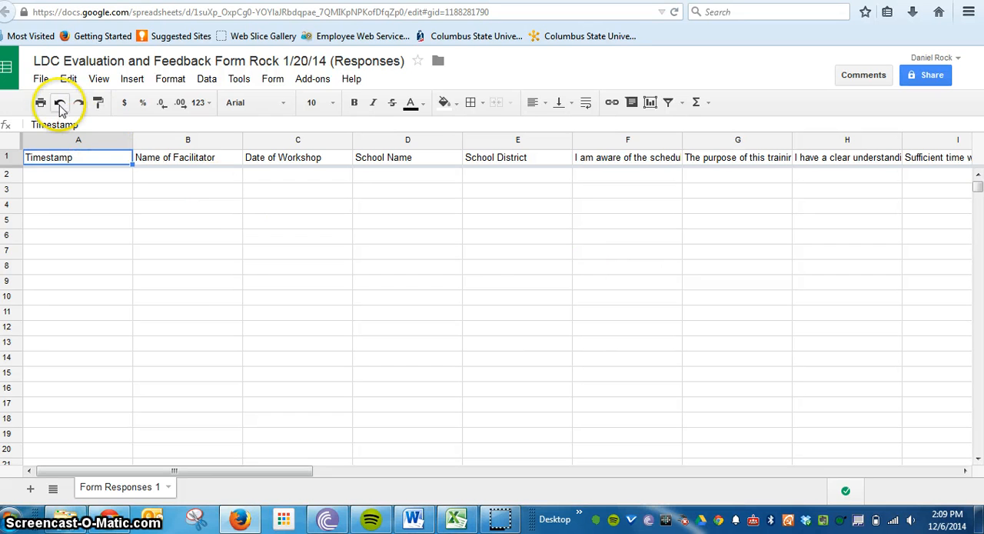
left_click(42, 80)
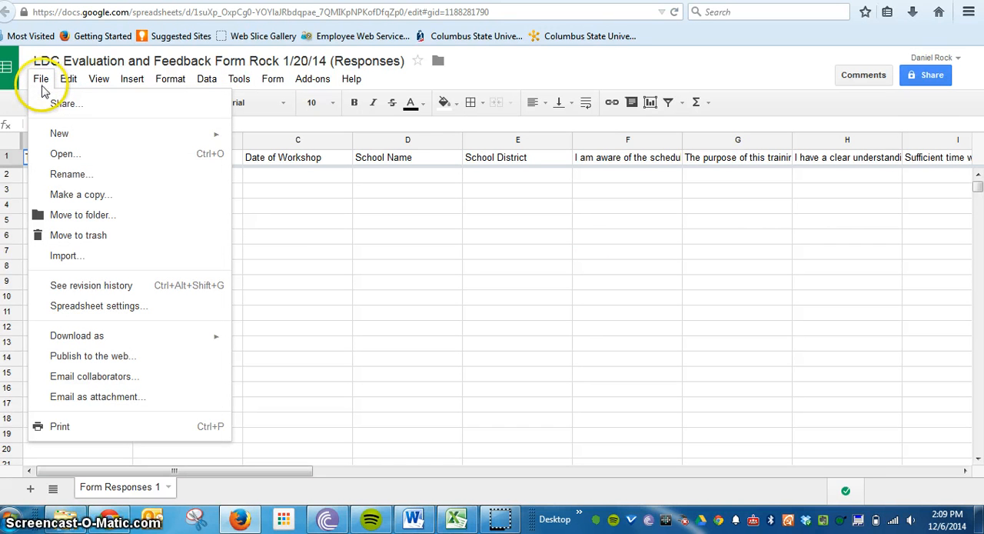
left_click(48, 108)
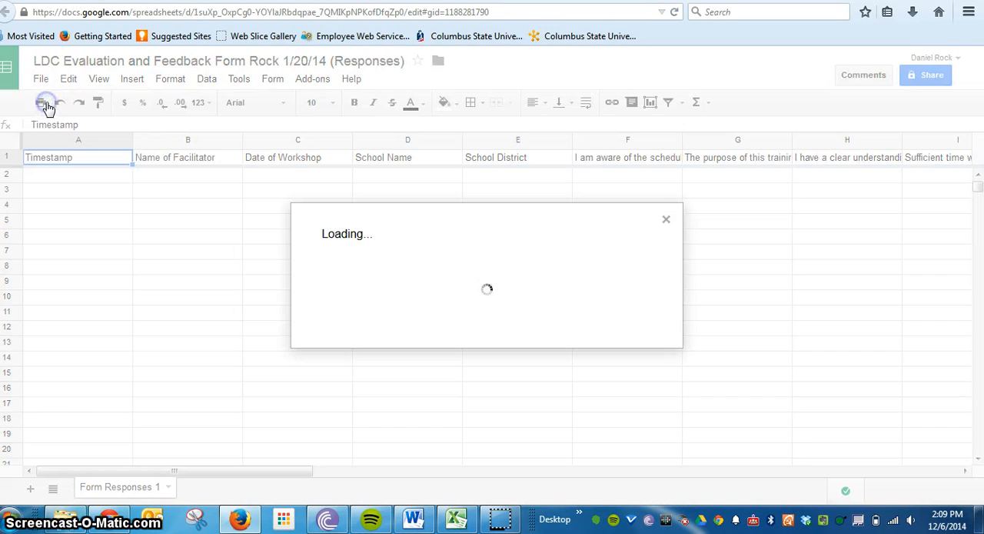
- Invite the SREB LDC e-mail address to the response spreadsheet with edit access and send the invitation without a note
left_click(326, 266)
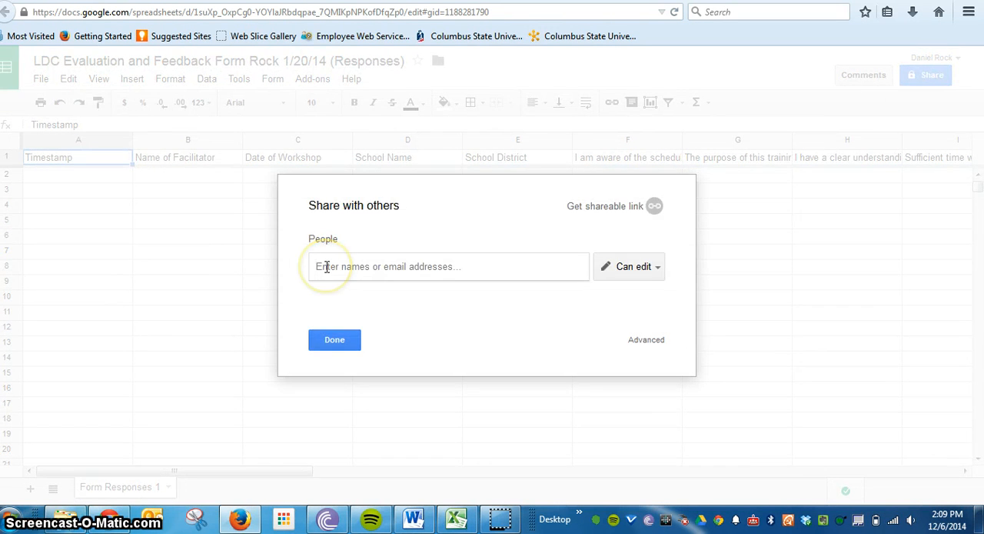
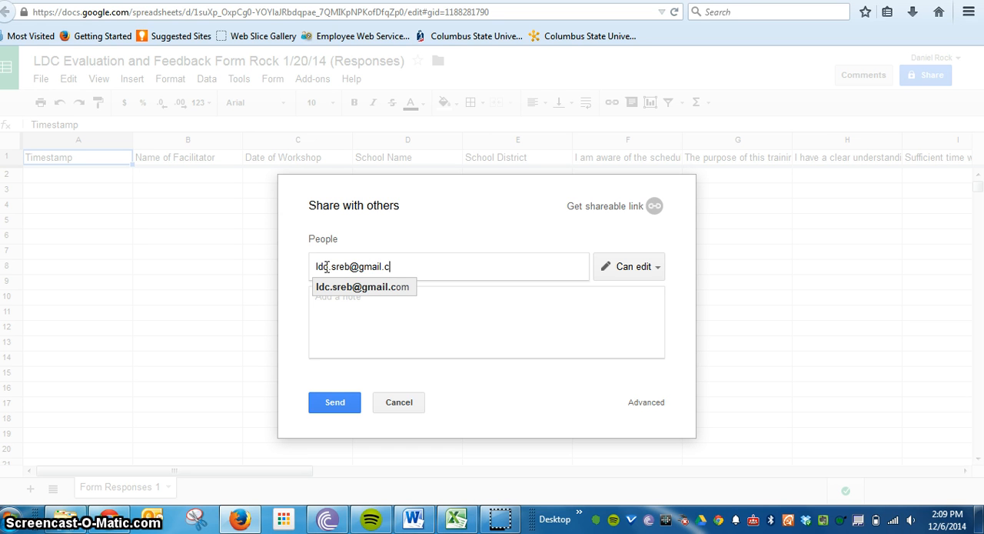
left_click(335, 288)
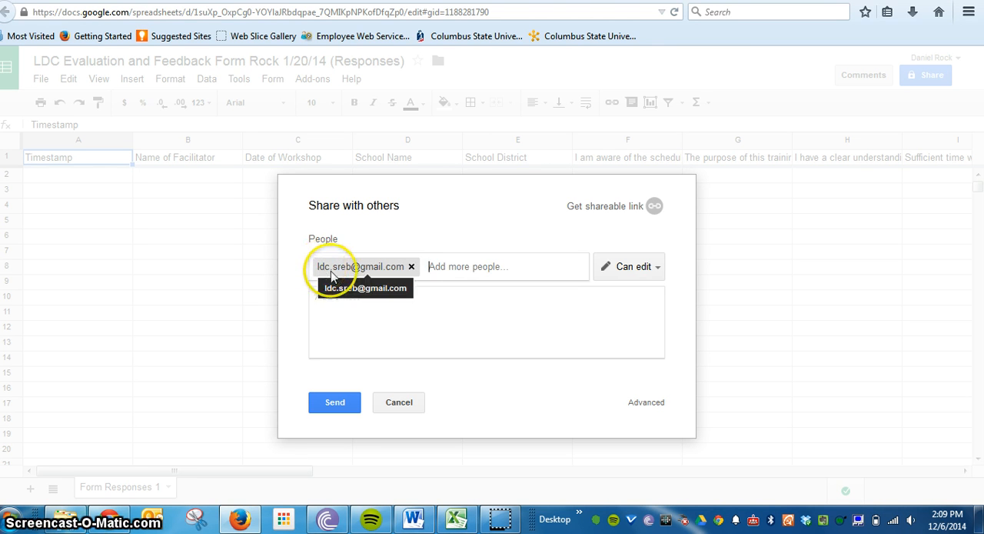
left_click(352, 341)
left_click(333, 402)
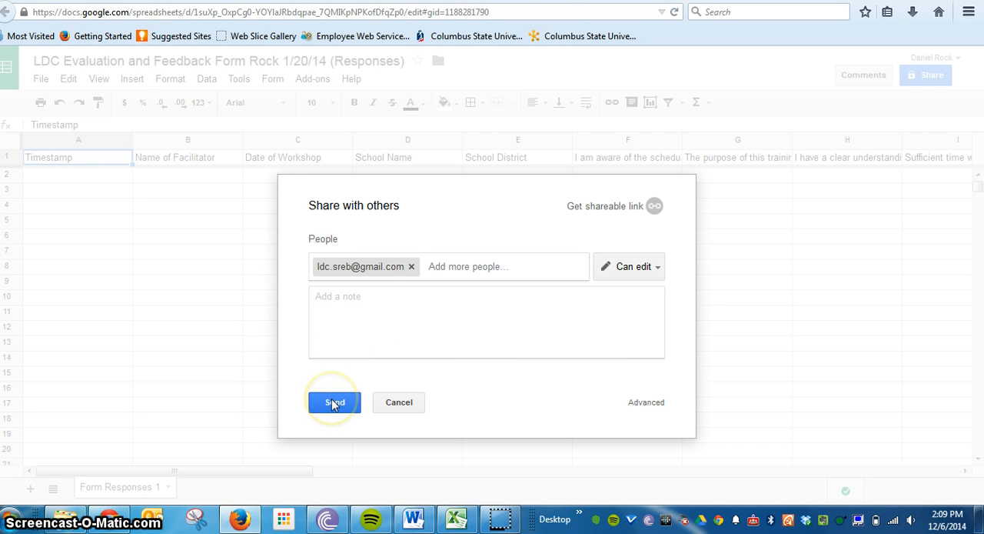
left_click(331, 401)
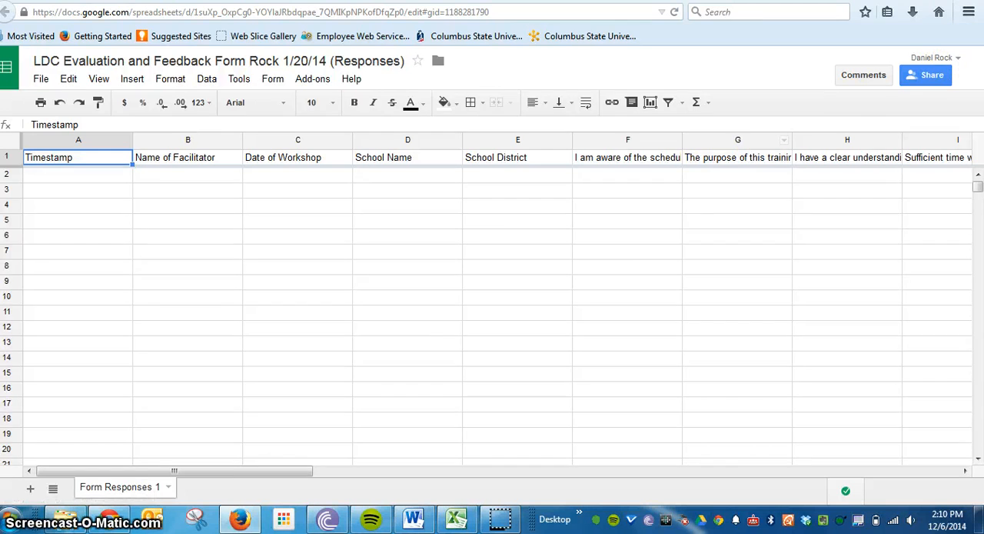
- Switch to the SREB LDC account's Drive in Chrome and open the SREB/LDC registration form from the "Original Forms- Please Make Copies" folder
left_click(911, 1)
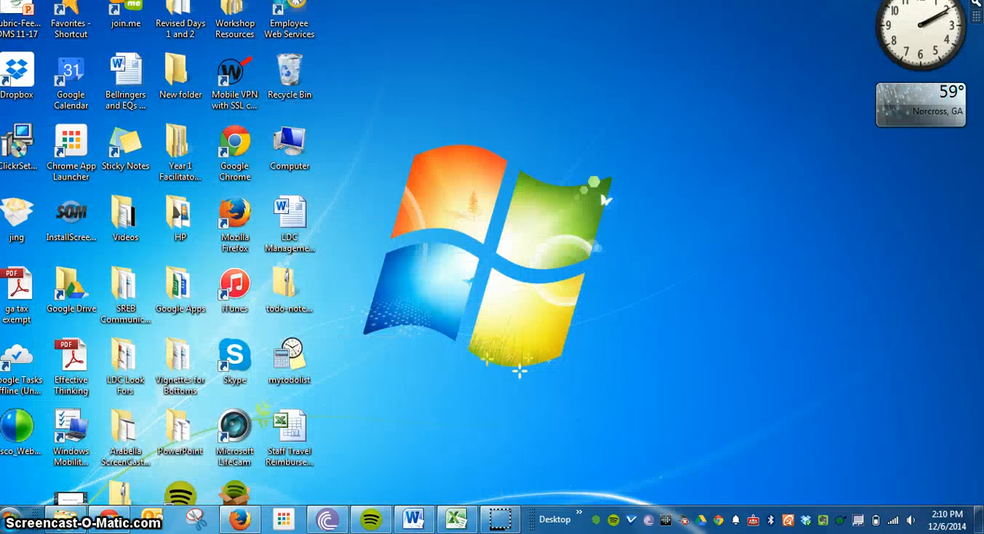
left_click(112, 520)
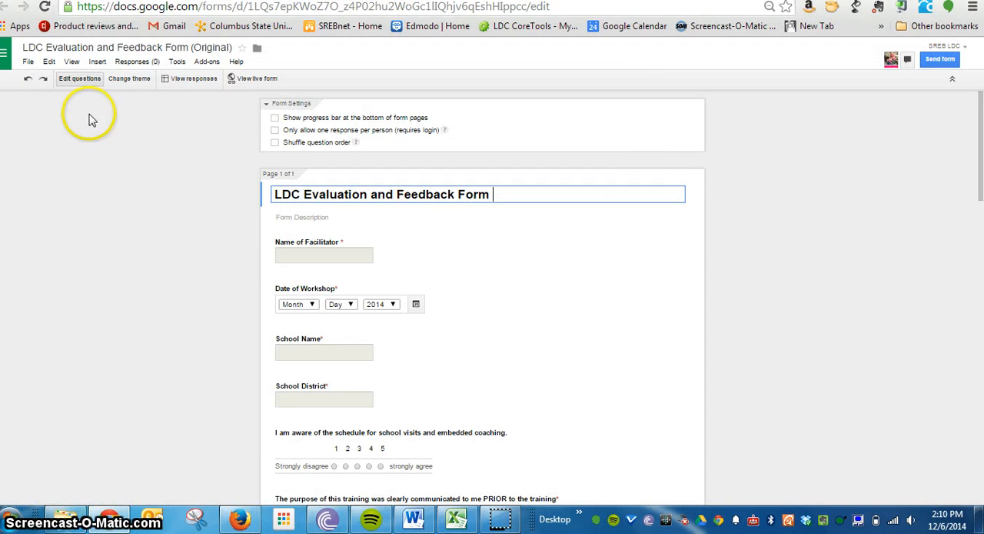
left_click(6, 55)
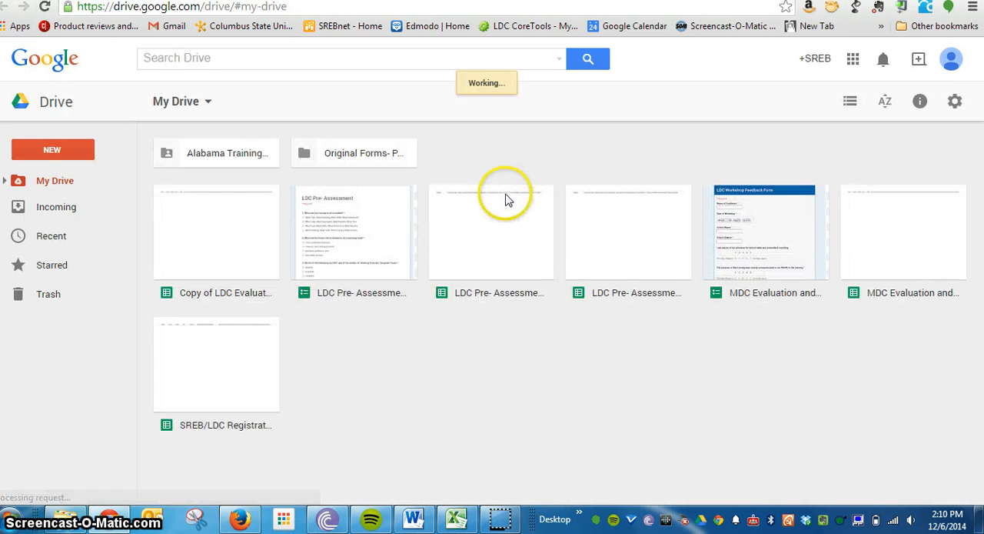
double_click(362, 157)
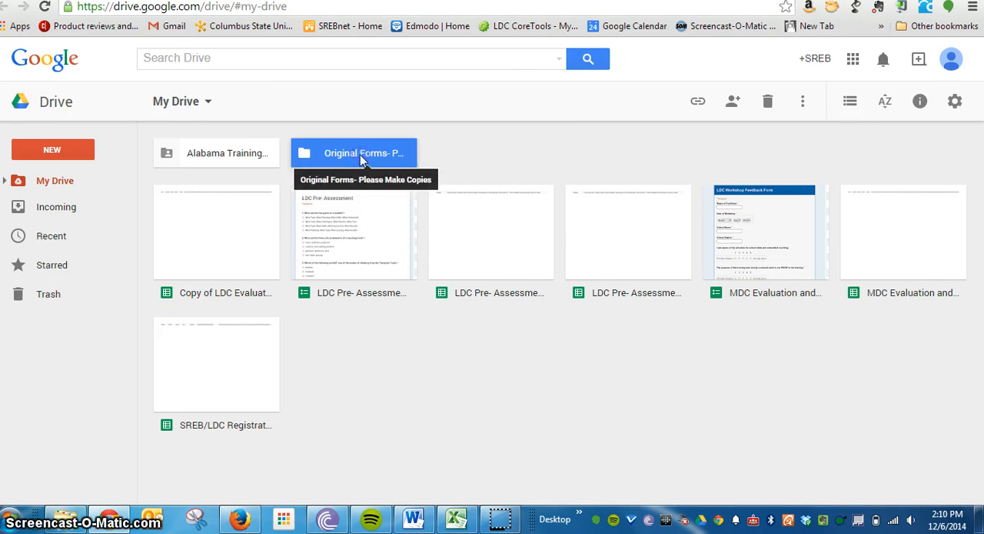
double_click(492, 196)
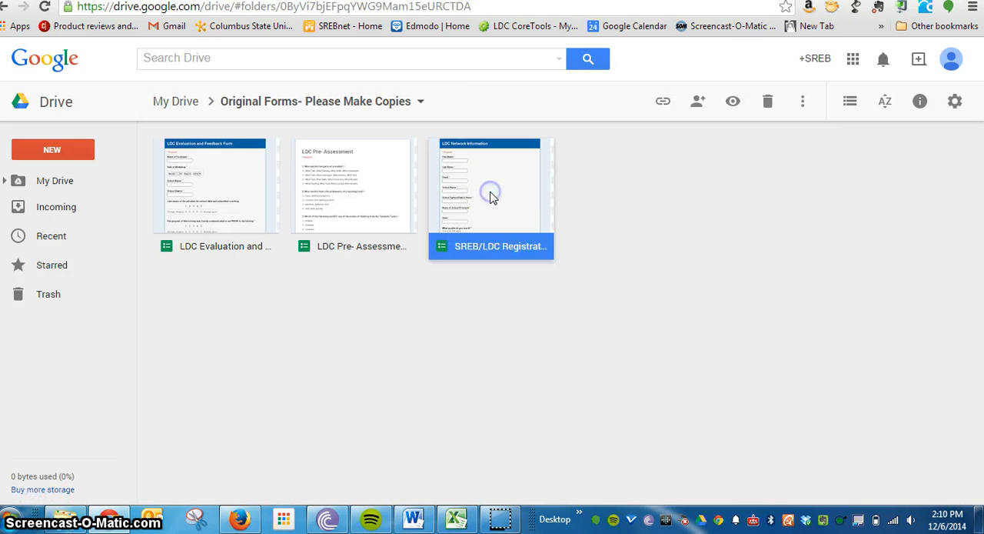